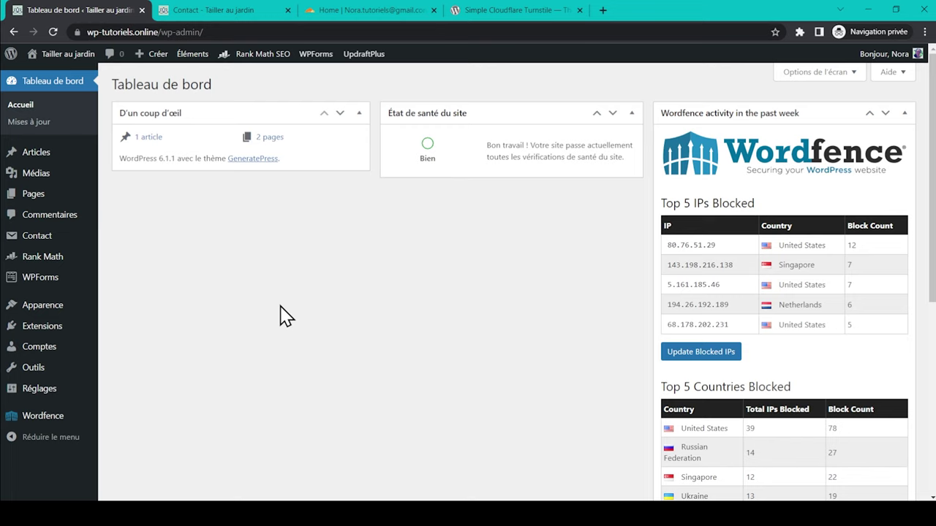
# In the Cloudflare dashboard, start a new Turnstile site named WP Tutoriels with the domain wp-tutoriels.online.
pyautogui.click(366, 10)
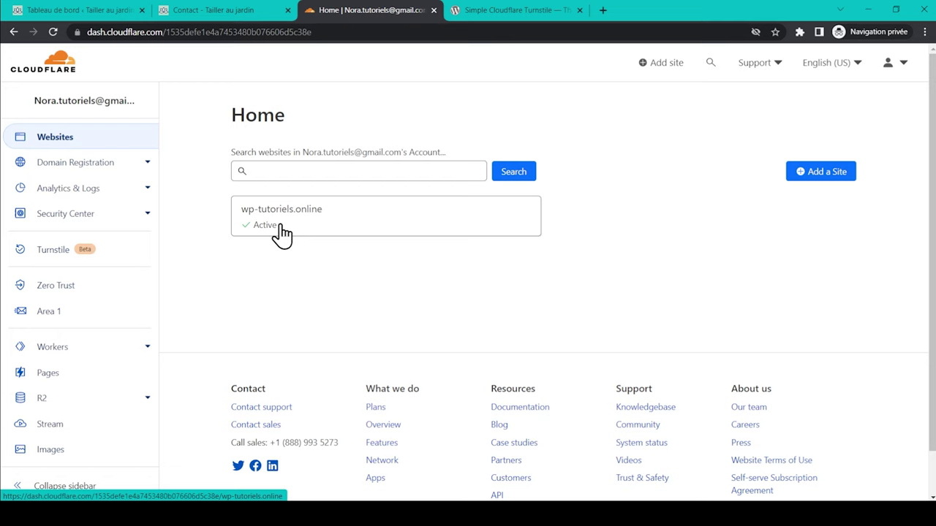
pyautogui.click(96, 253)
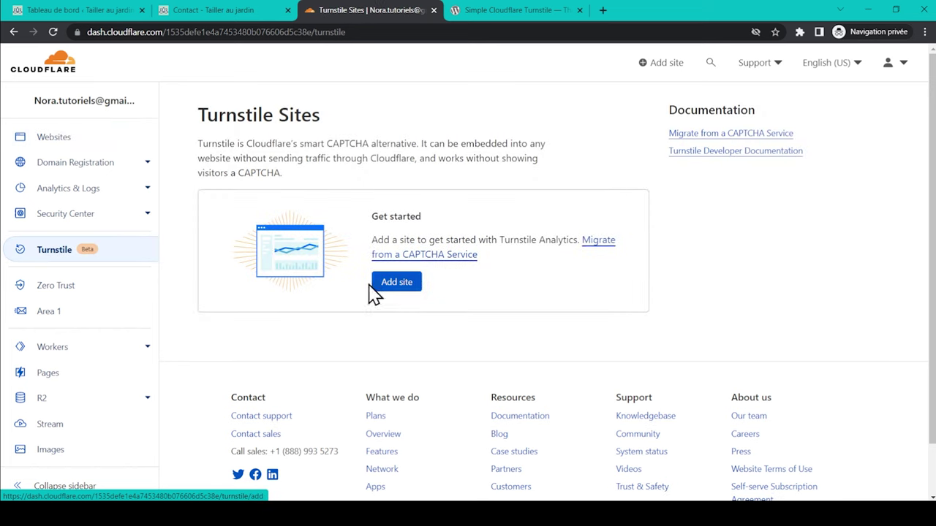
pyautogui.click(399, 283)
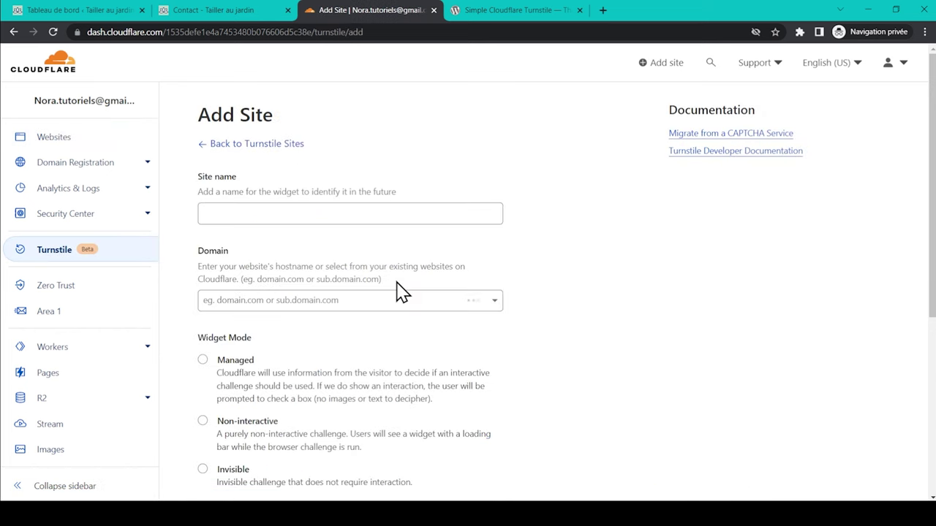
pyautogui.click(405, 213)
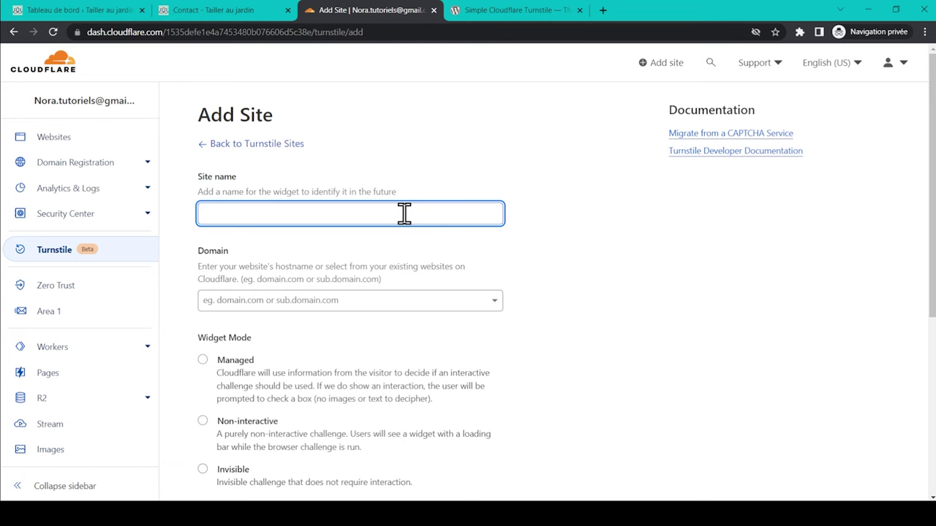
pyautogui.write('WP Tutoriels')
pyautogui.click(296, 304)
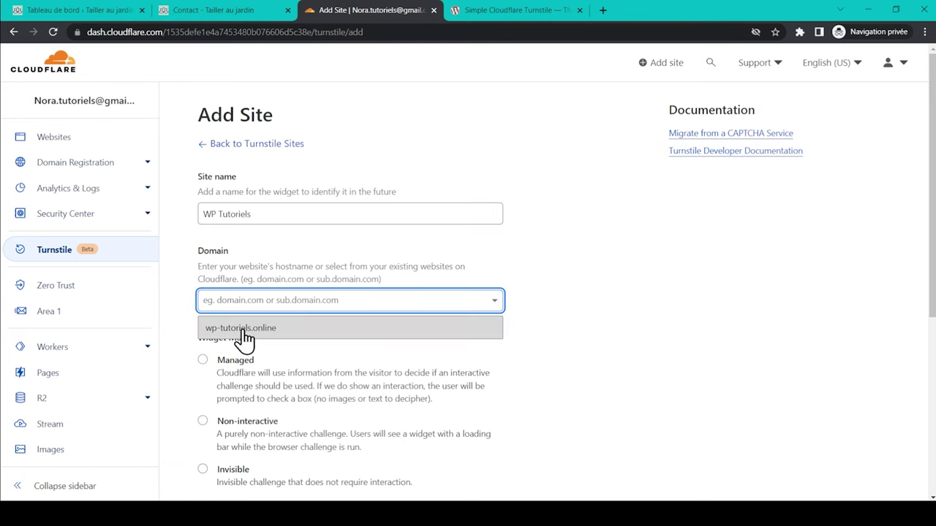
pyautogui.click(275, 330)
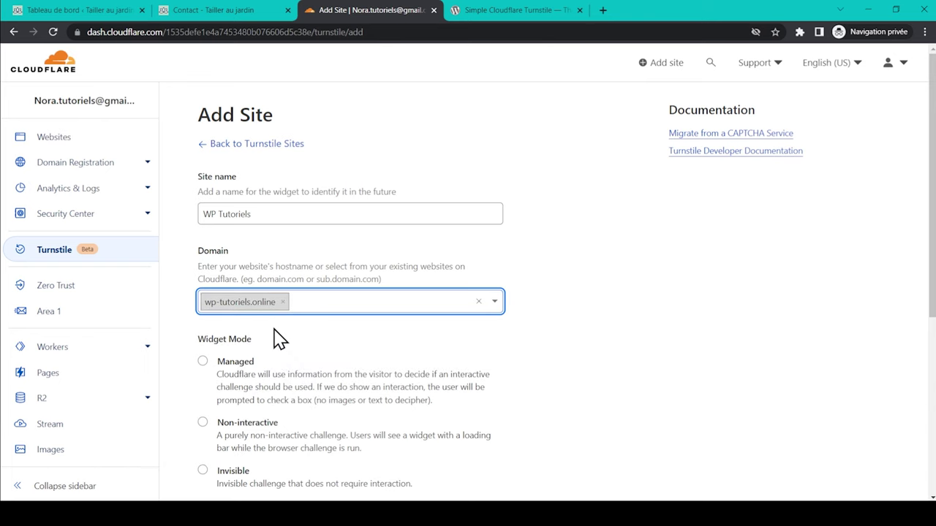
# Create the Turnstile site with the Managed widget mode and copy its client-side integration code.
pyautogui.scroll(-2, 280, 338)
pyautogui.click(203, 261)
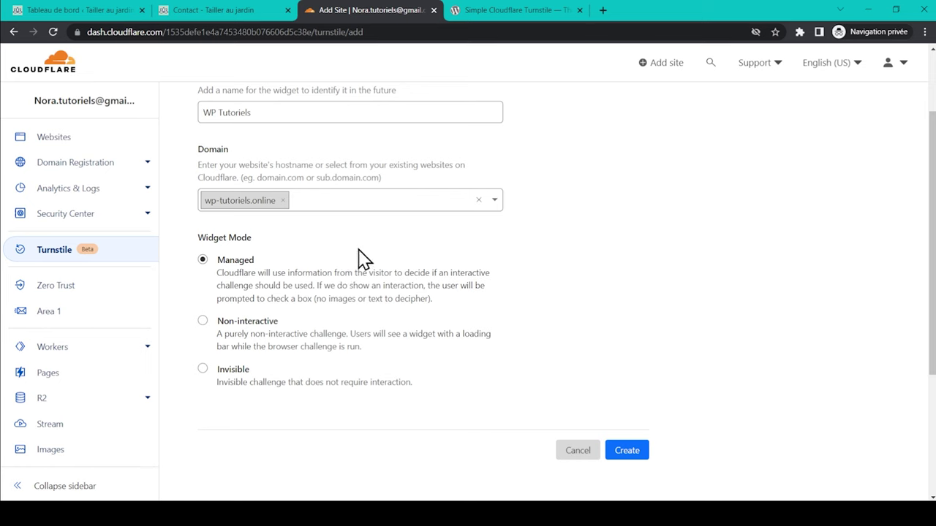
pyautogui.click(639, 452)
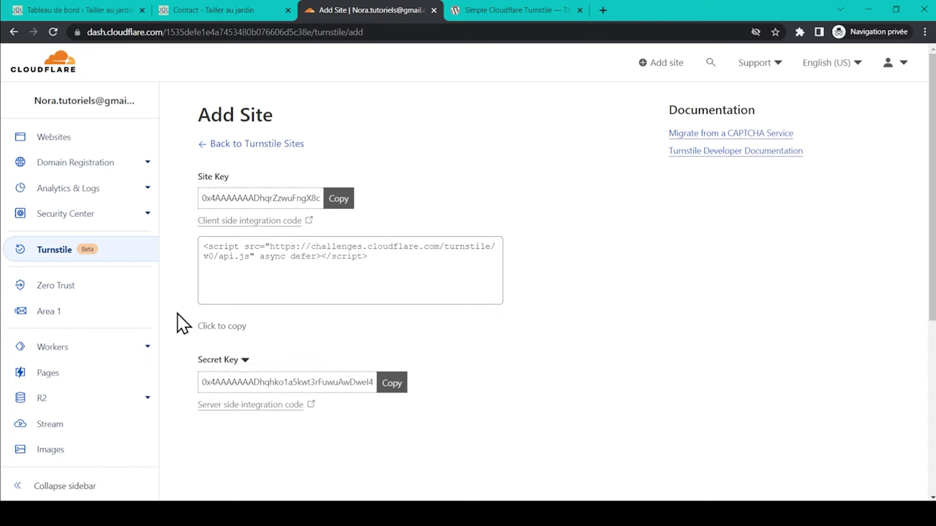
pyautogui.click(377, 255)
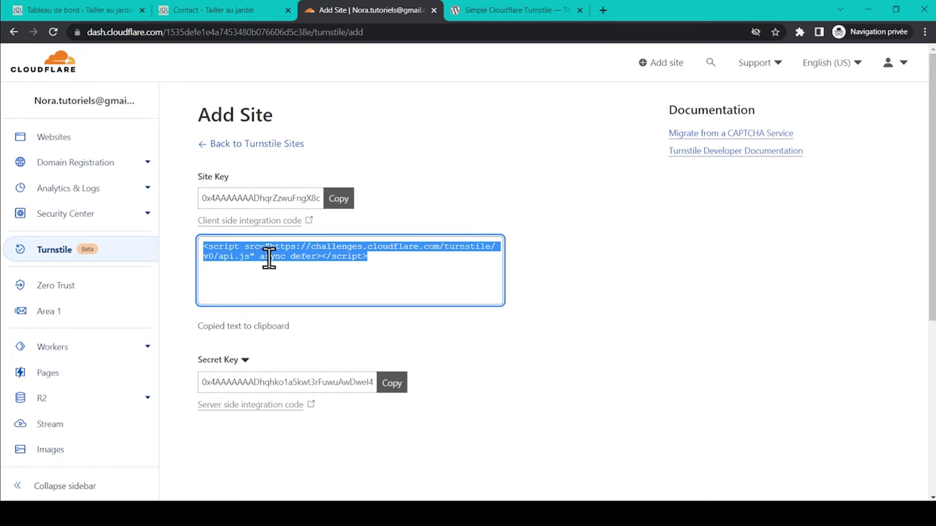
pyautogui.click(424, 196)
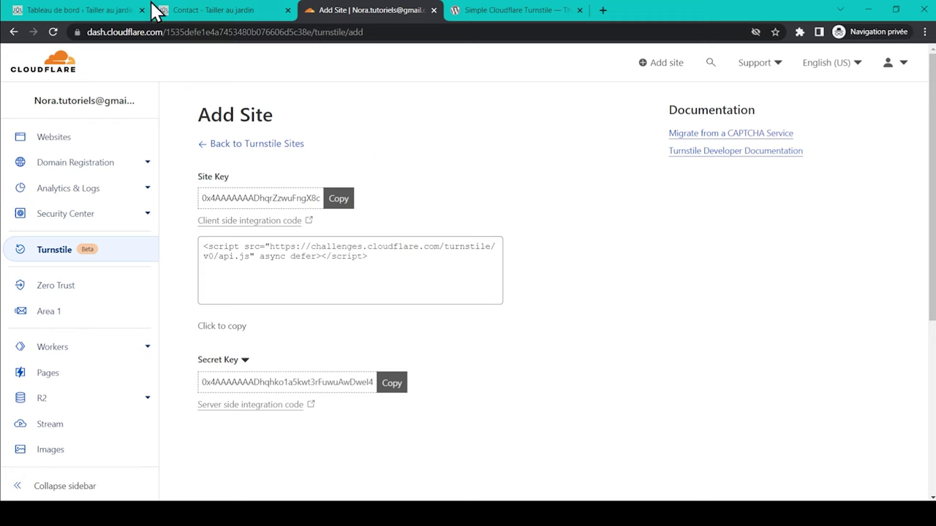
# Switch to the WordPress admin and select Turnstile as the service in the WPForms CAPTCHA settings.
pyautogui.click(86, 13)
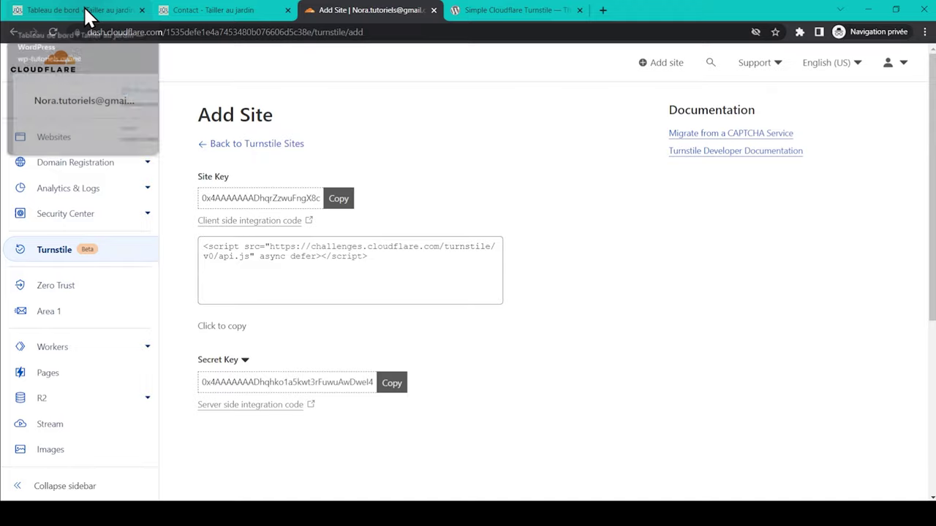
pyautogui.moveTo(53, 288)
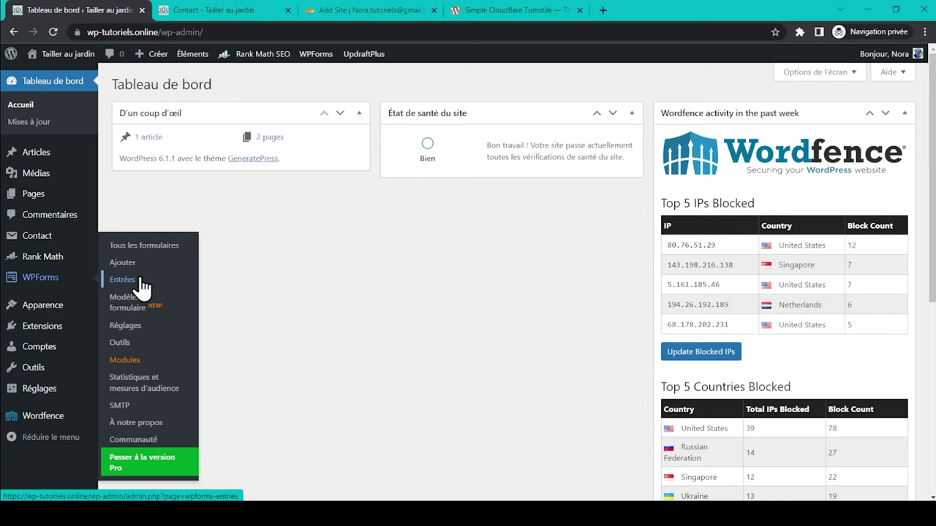
pyautogui.click(138, 330)
pyautogui.click(222, 175)
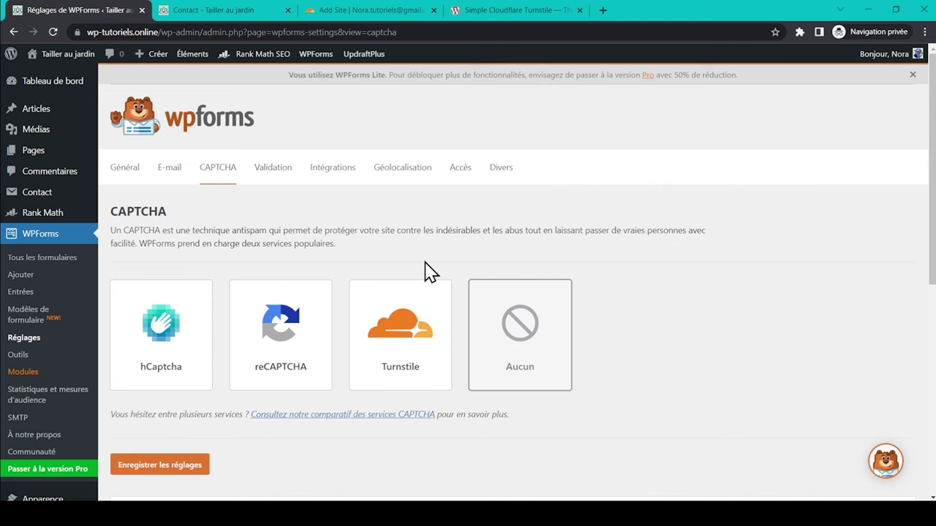
pyautogui.click(400, 352)
# Save the WPForms Turnstile settings with the site key and secret key filled in and the type left on Auto.
pyautogui.scroll(-4, 398, 351)
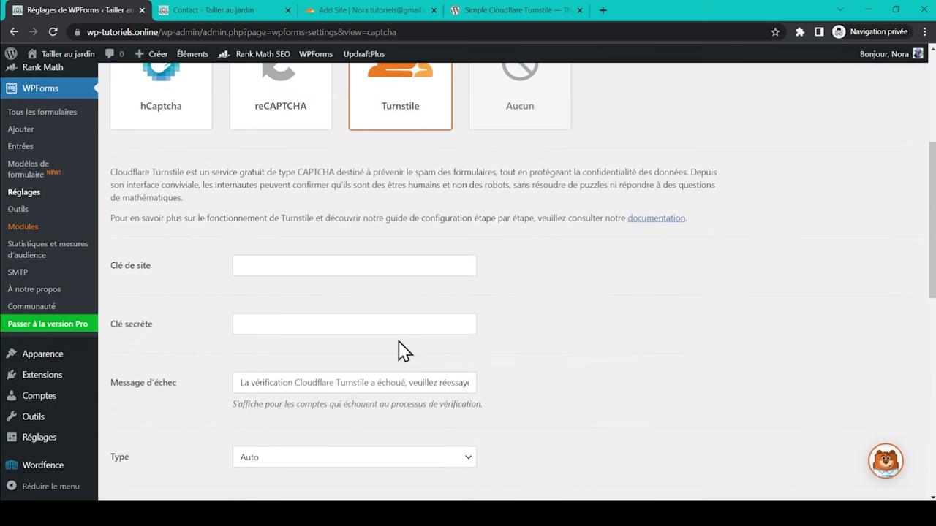
pyautogui.scroll(-1, 404, 352)
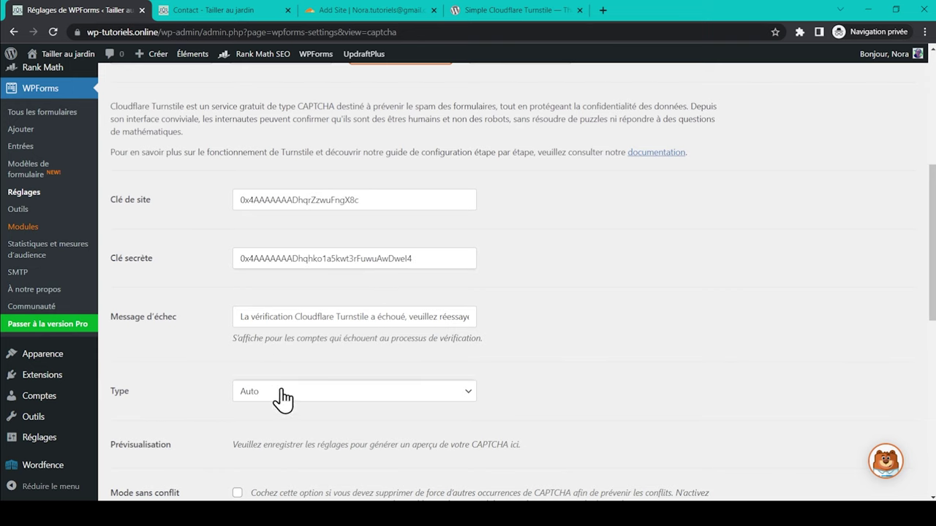
pyautogui.click(342, 400)
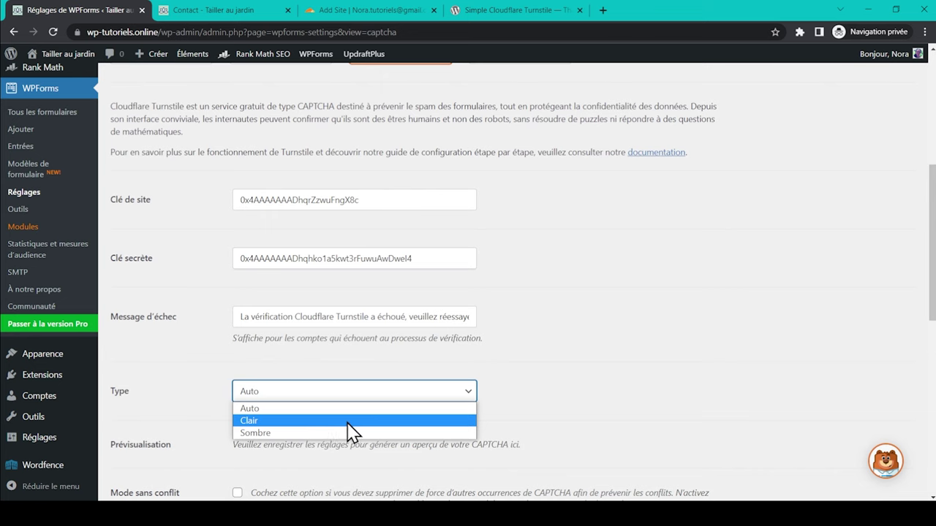
pyautogui.click(551, 376)
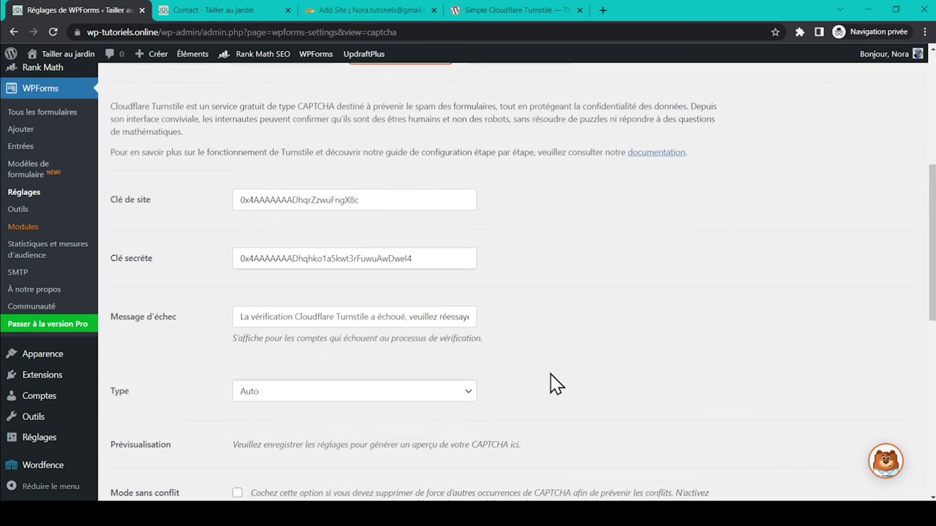
pyautogui.scroll(-3, 555, 384)
pyautogui.click(190, 358)
pyautogui.scroll(-8, 215, 351)
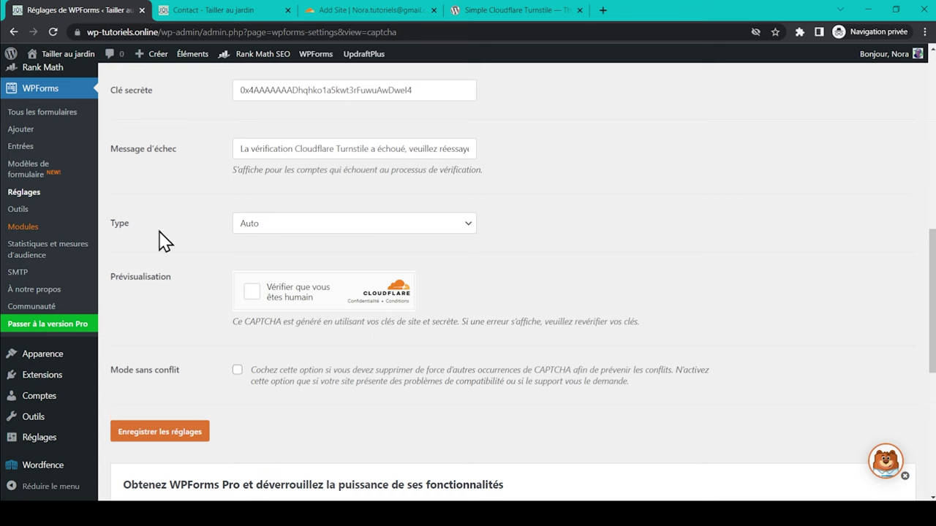
# Open the form Formulaire de contact simple for editing, enable Turnstile on it and save the form.
pyautogui.click(75, 113)
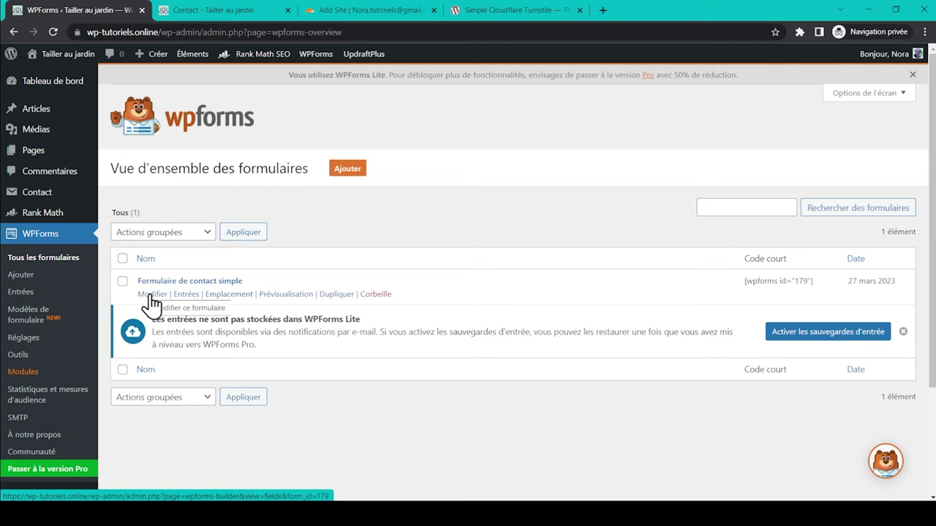
pyautogui.click(151, 296)
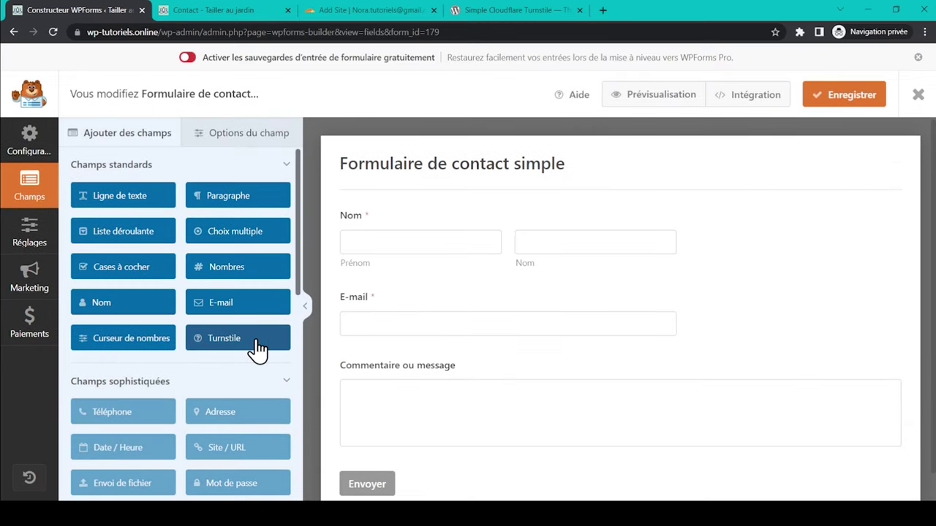
pyautogui.click(255, 340)
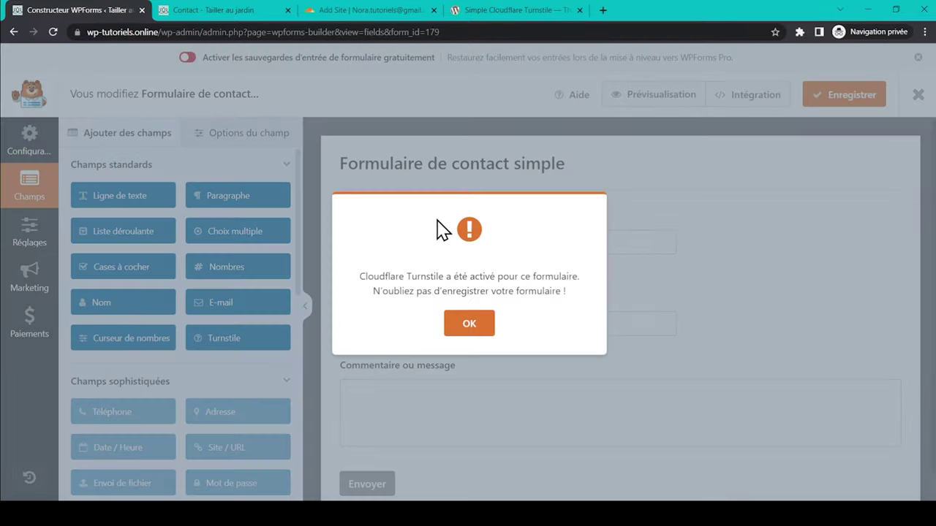
pyautogui.click(473, 325)
pyautogui.click(847, 106)
# View the forms on the site's public Contact page.
pyautogui.click(203, 11)
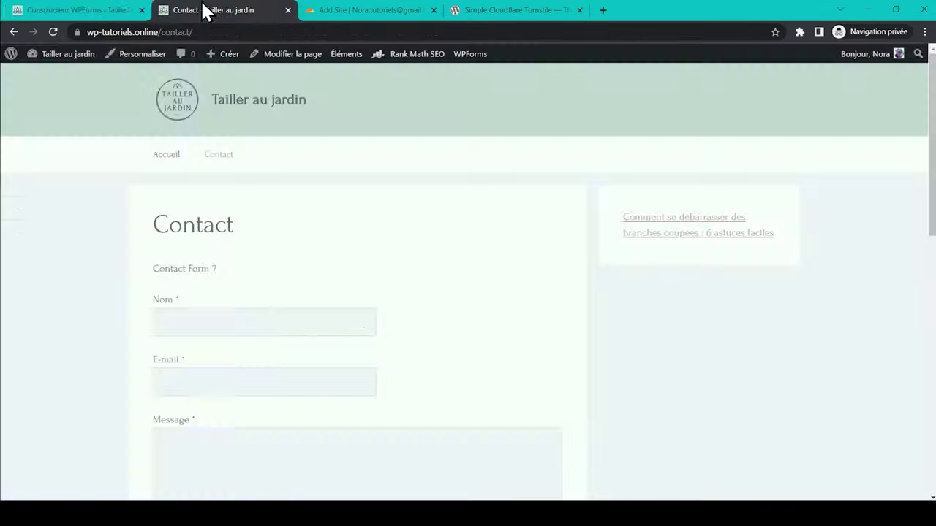
pyautogui.scroll(-5, 98, 246)
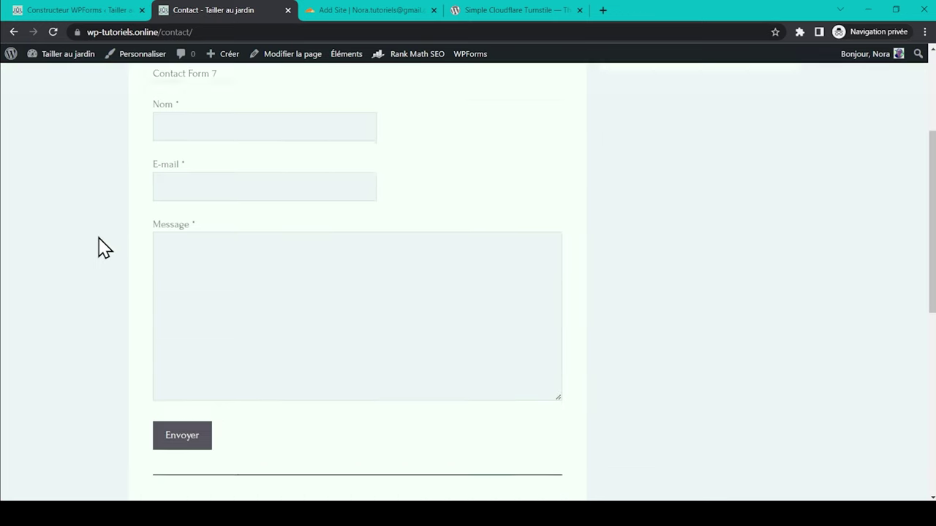
pyautogui.scroll(-3, 98, 247)
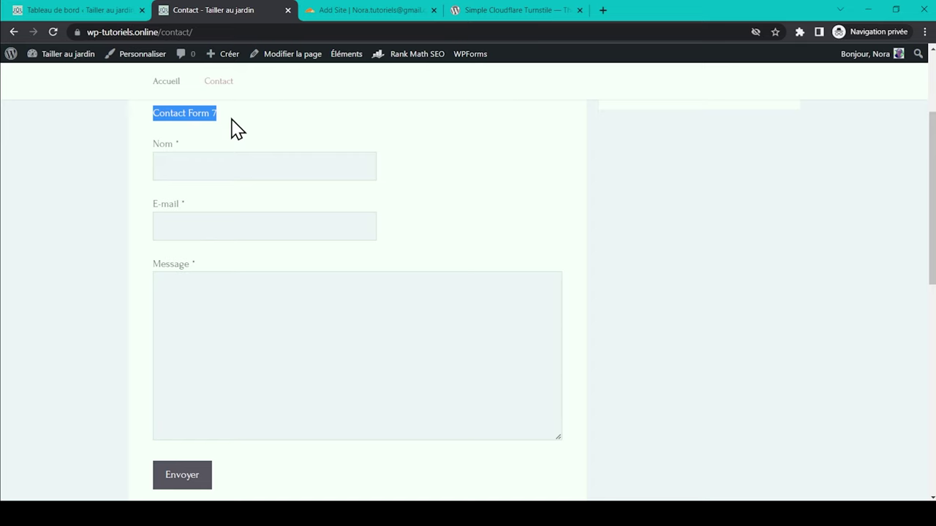
# Review the supported forms and integrations on the Simple Cloudflare Turnstile plugin page at wordpress.org.
pyautogui.click(506, 11)
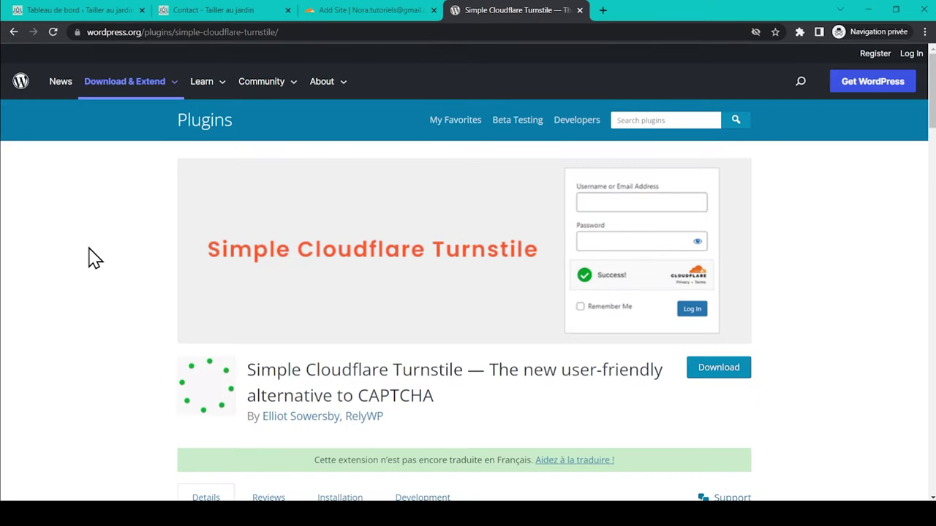
pyautogui.scroll(-9, 95, 264)
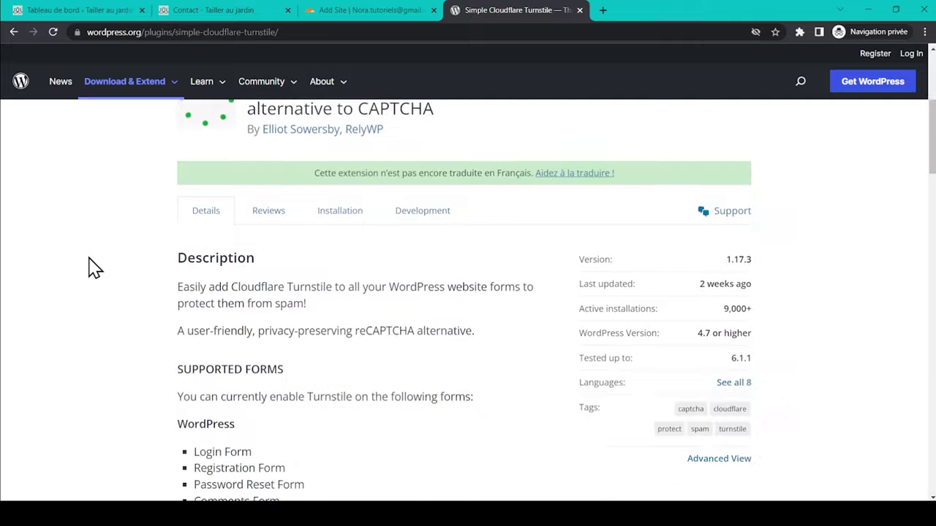
pyautogui.scroll(-2, 95, 268)
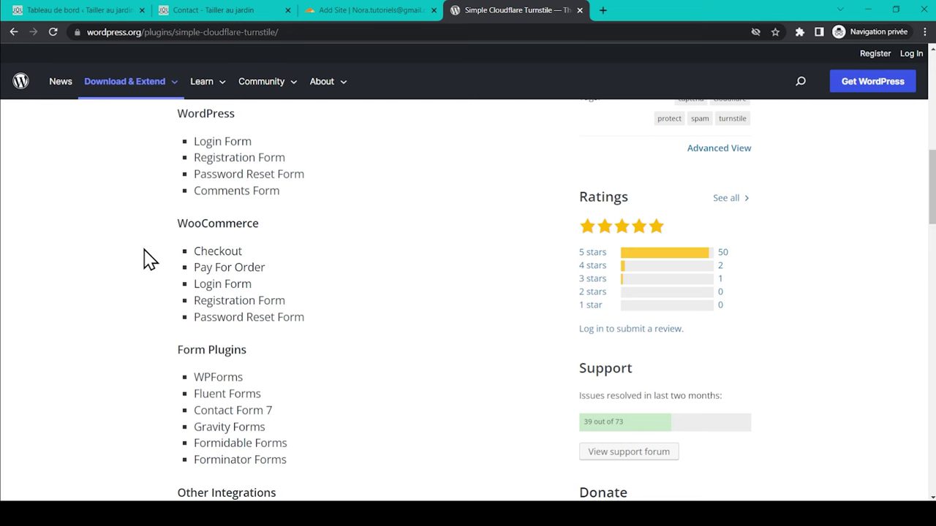
pyautogui.scroll(-3, 146, 259)
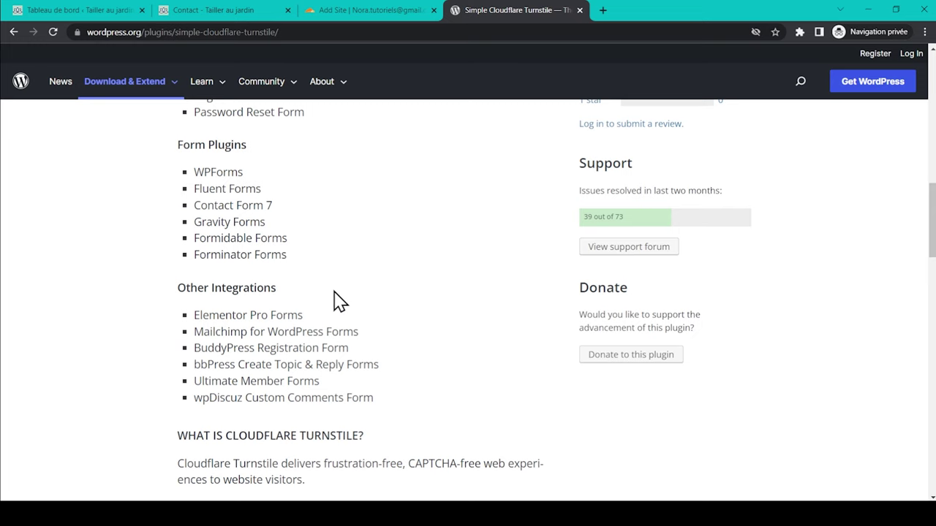
# Return to the WordPress admin and search the installable extensions for "turnstile".
pyautogui.click(38, 10)
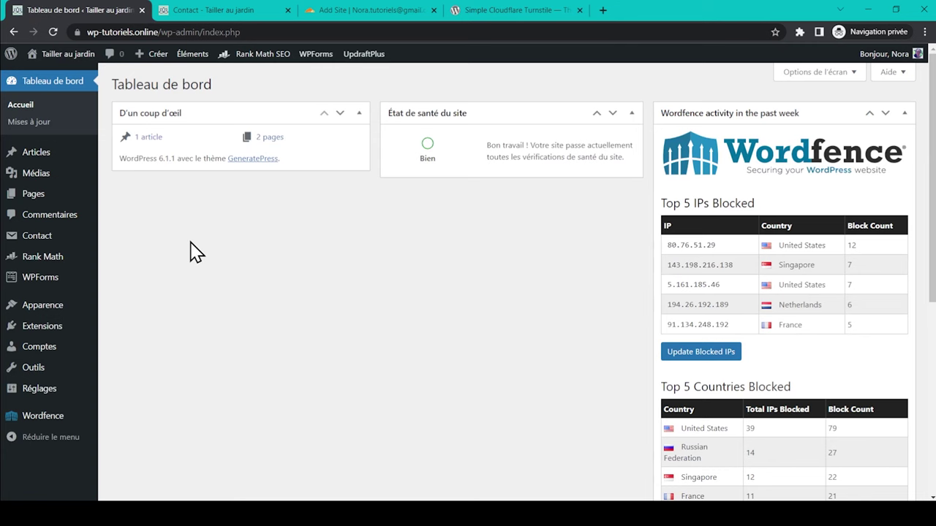
pyautogui.moveTo(73, 334)
pyautogui.click(123, 346)
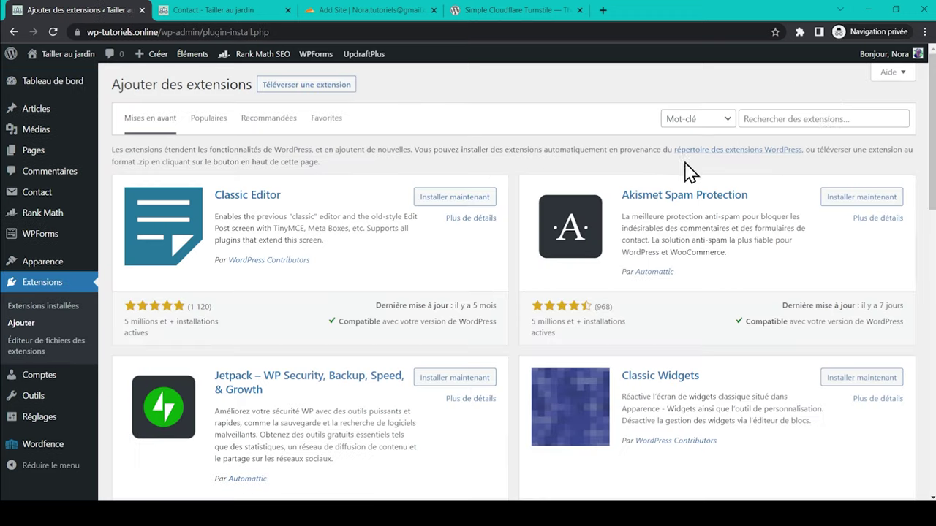
pyautogui.click(824, 116)
pyautogui.write('turnstile')
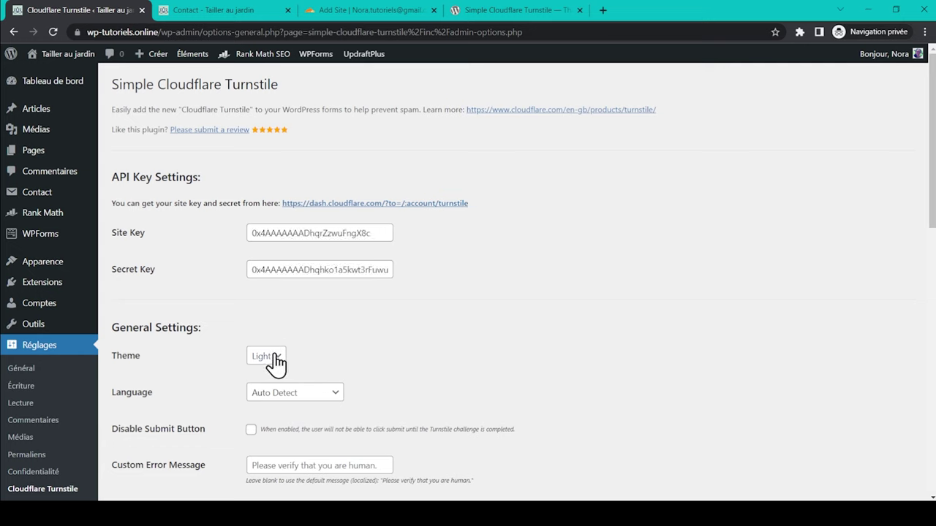
# Examine the theme and language options in the Simple Cloudflare Turnstile general settings, leaving Light and Auto Detect.
pyautogui.click(275, 361)
pyautogui.click(352, 362)
pyautogui.click(334, 397)
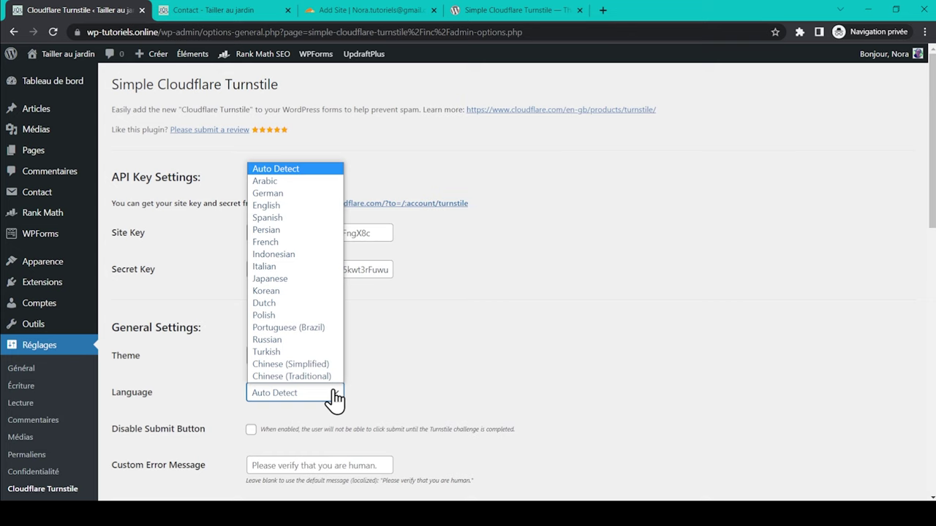
pyautogui.click(406, 393)
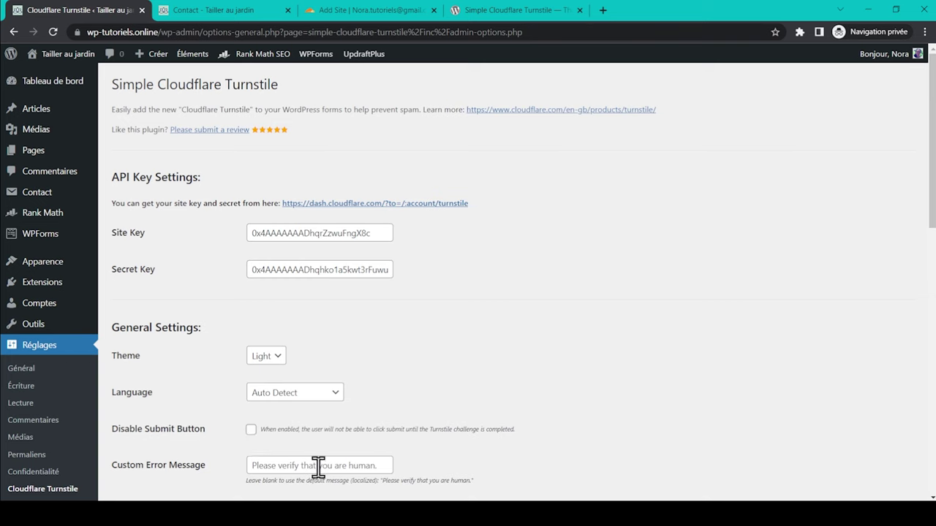
# Enable Turnstile on all Contact Form 7 forms in the plugin's form integration settings.
pyautogui.scroll(-5, 533, 417)
pyautogui.scroll(-1, 532, 419)
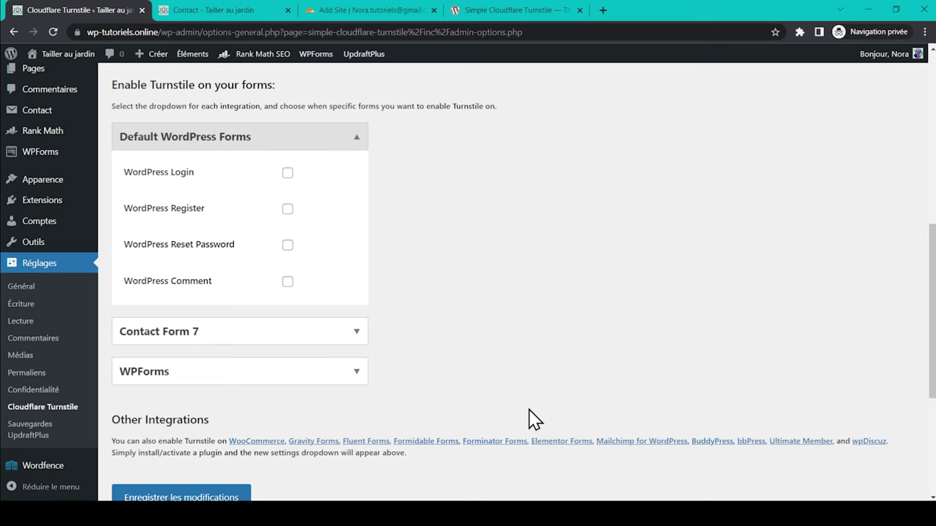
pyautogui.click(355, 334)
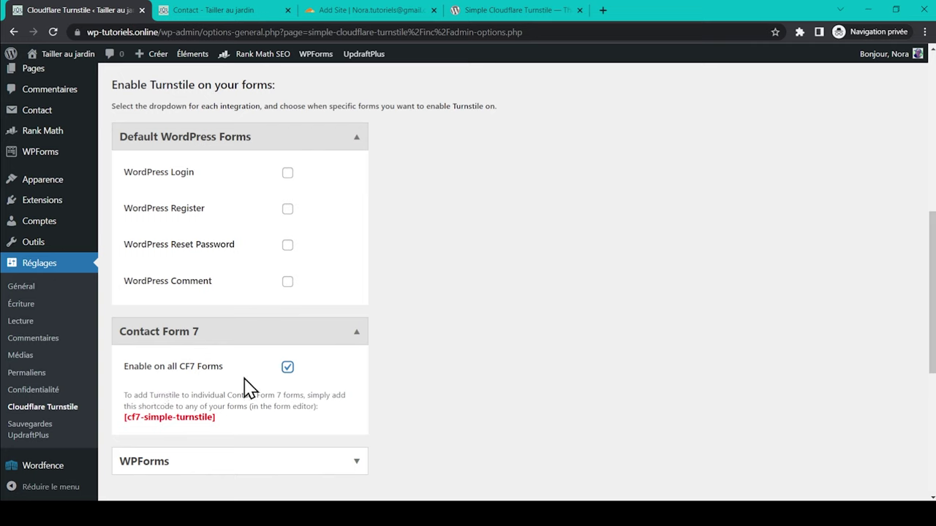
# Examine the shortcode [cf7-simple-turnstile] for adding Turnstile to individual Contact Form 7 forms.
pyautogui.moveTo(217, 424); pyautogui.dragTo(124, 426)
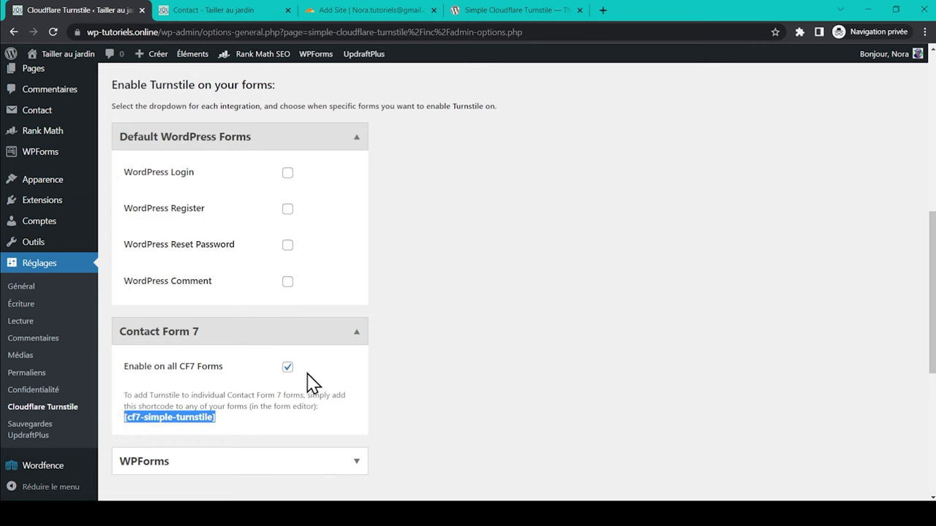
pyautogui.click(426, 376)
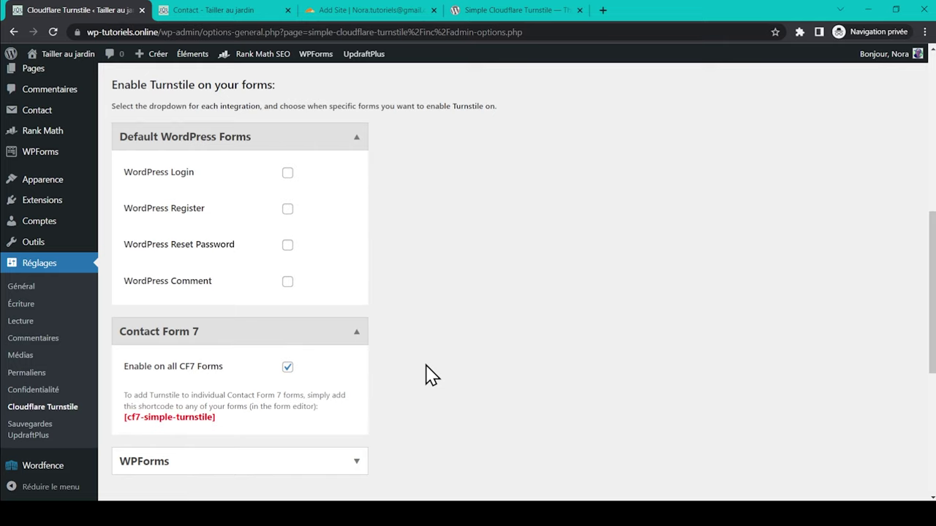
# Save the Turnstile plugin settings, complete the human verification and test the API response.
pyautogui.scroll(-3, 427, 375)
pyautogui.click(218, 345)
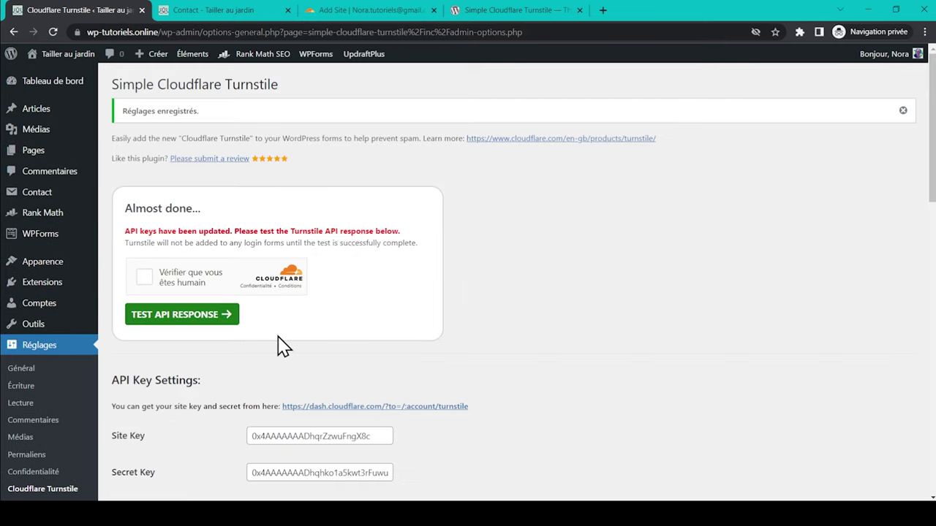
pyautogui.click(141, 282)
pyautogui.click(216, 315)
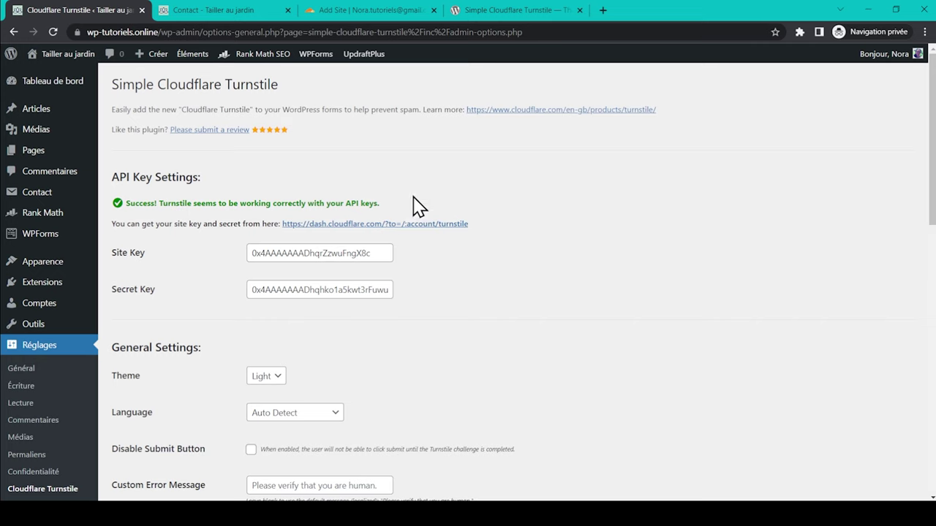
# Check the Turnstile verification on the Contact Form 7 form of the site's Contact page.
pyautogui.click(233, 11)
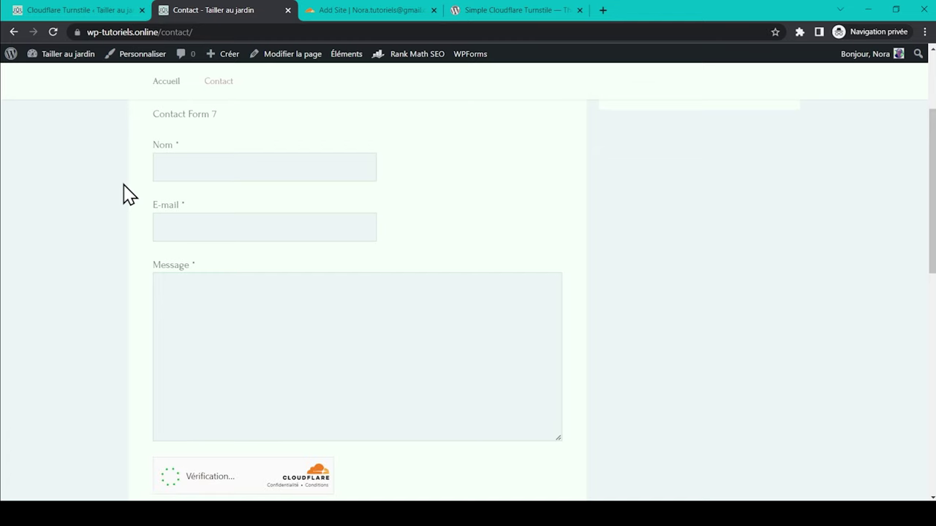
pyautogui.scroll(-2, 123, 213)
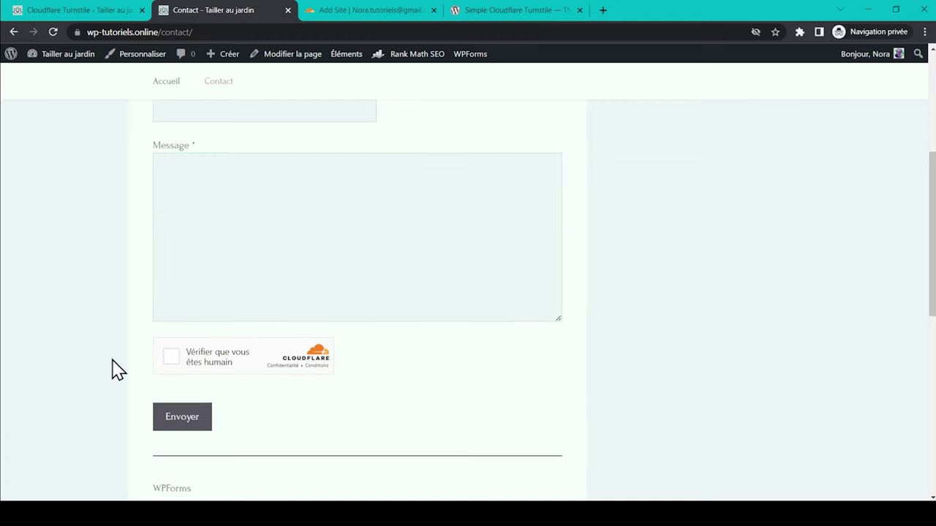